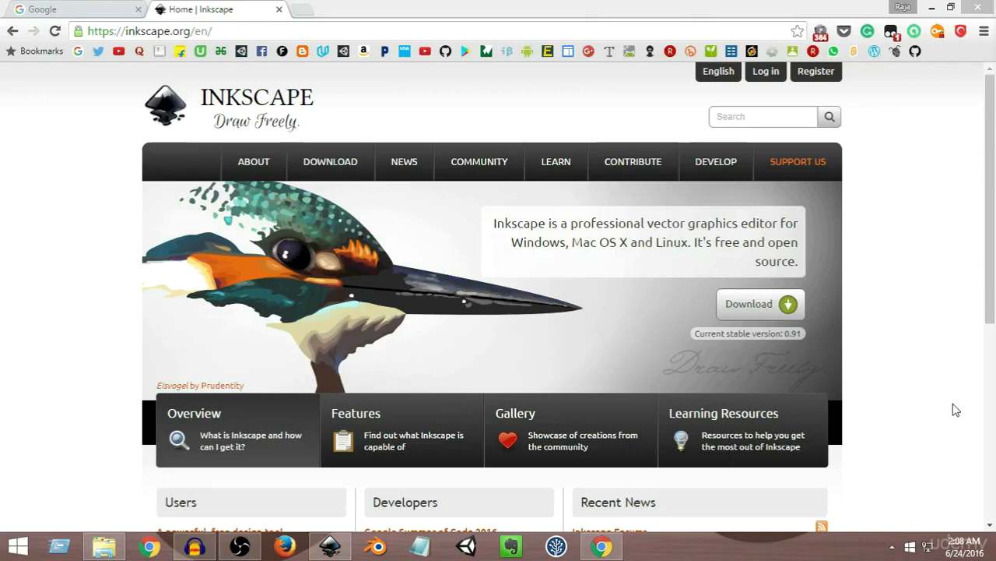
Step: Switch to Inkscape, move the smiling face slightly closer to the shocked face and deselect it
{"action": "left_click", "coordinate": [335, 548]}
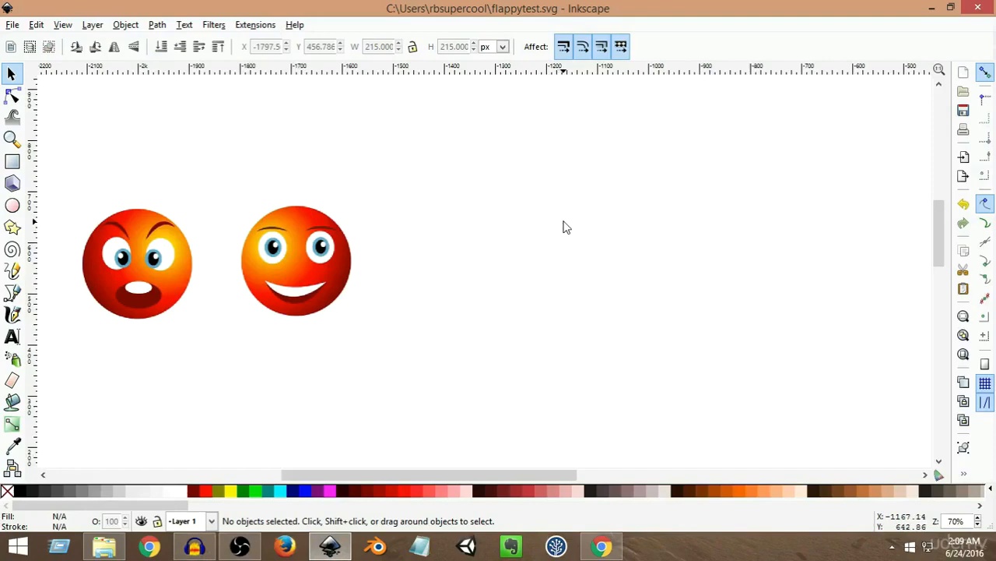
{"action": "left_click_drag", "start_coordinate": [321, 285], "coordinate": [304, 284]}
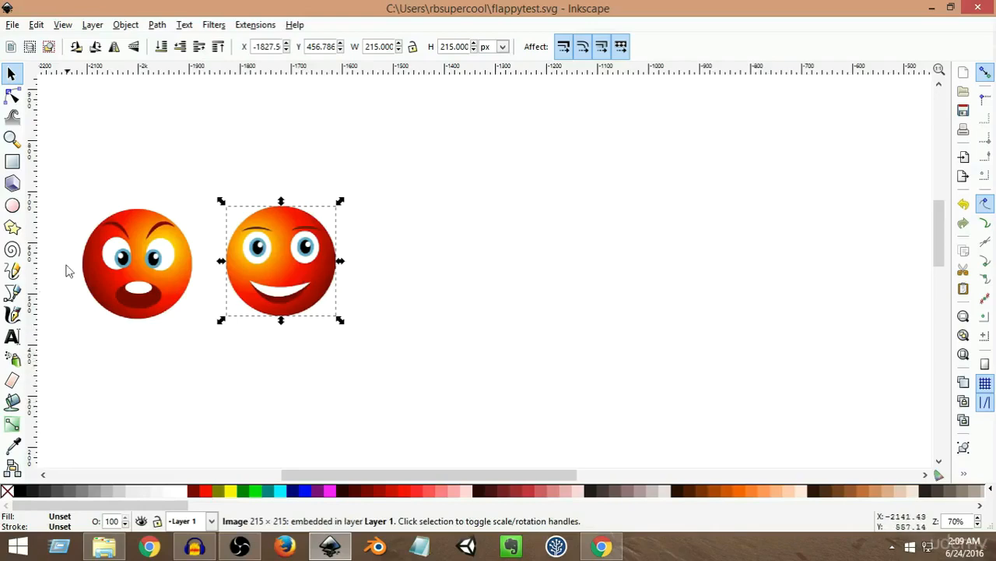
{"action": "left_click", "coordinate": [283, 351]}
{"action": "left_click", "coordinate": [283, 298]}
{"action": "left_click", "coordinate": [271, 340]}
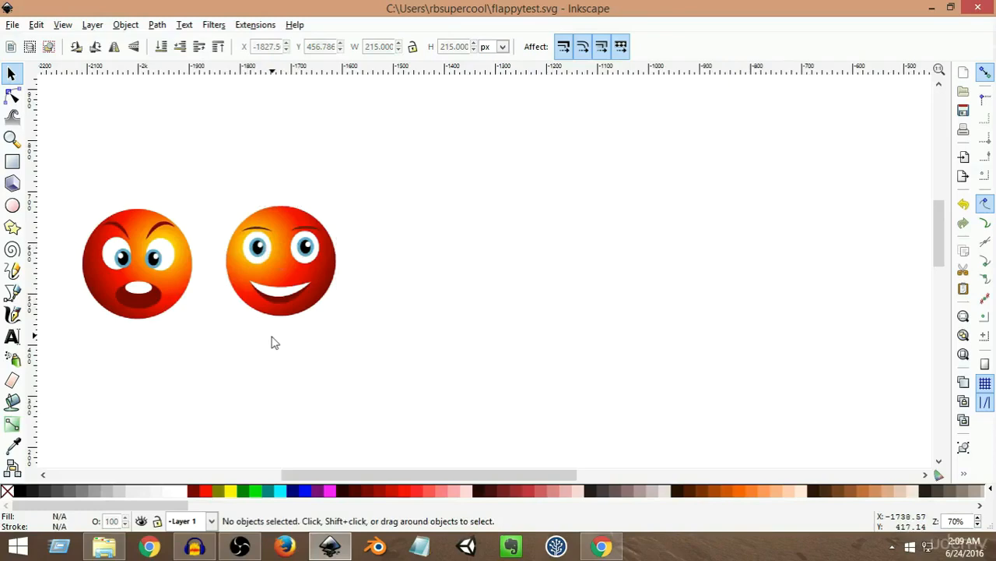
Step: Reposition the shocked face upright and shift the smiling face closer, so both reference faces sit side by side
{"action": "left_click", "coordinate": [140, 283]}
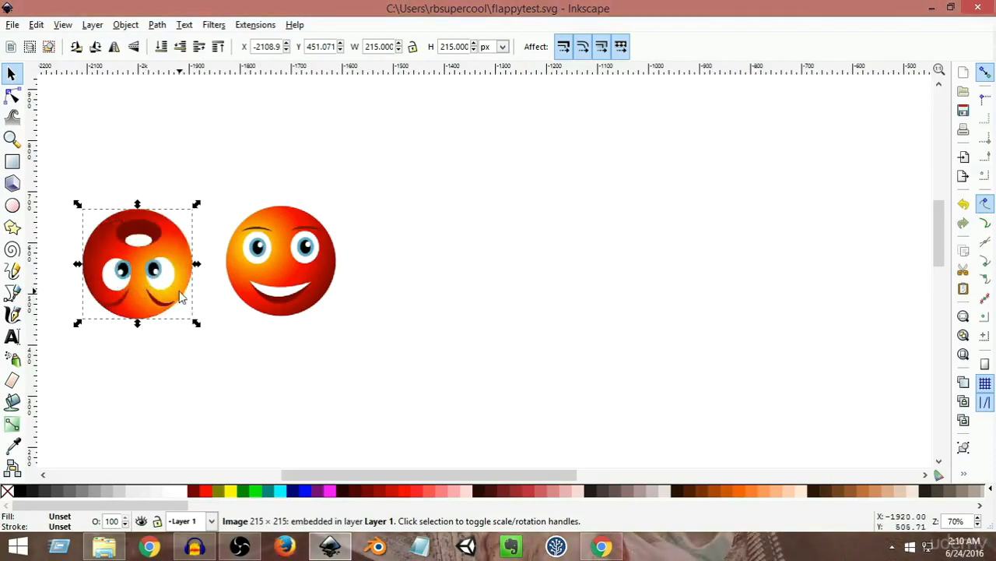
{"action": "left_click_drag", "start_coordinate": [179, 294], "coordinate": [138, 121]}
{"action": "scroll", "coordinate": [177, 184], "scroll_direction": "up", "scroll_amount": 6}
{"action": "scroll", "coordinate": [176, 184], "scroll_direction": "down", "scroll_amount": 3}
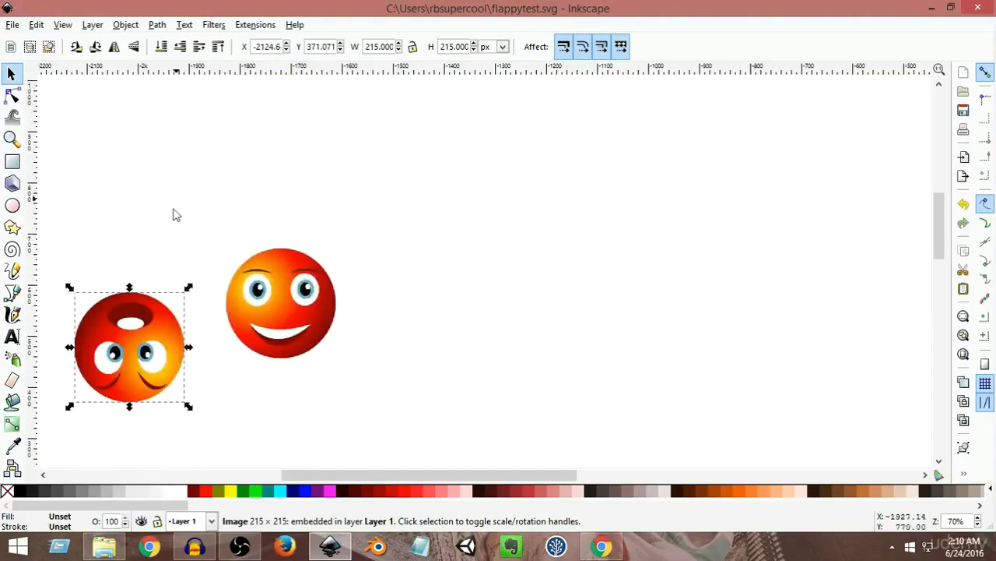
{"action": "left_click_drag", "start_coordinate": [145, 336], "coordinate": [146, 262]}
{"action": "key", "text": "v"}
{"action": "left_click_drag", "start_coordinate": [259, 302], "coordinate": [241, 278]}
{"action": "left_click", "coordinate": [417, 313]}
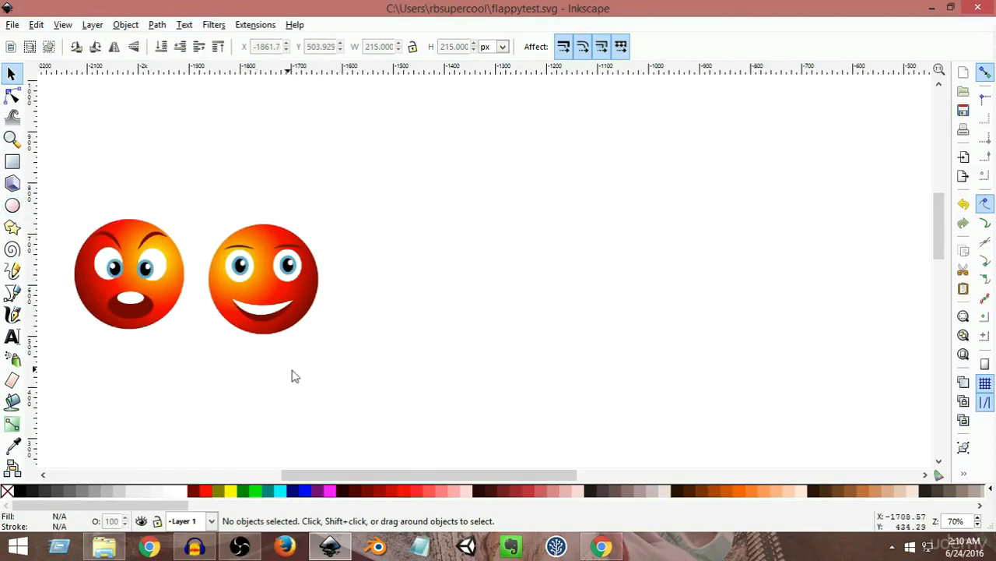
Step: Draw a circle about 256 px in diameter on the empty canvas beside the two faces and fill it red
{"action": "left_click", "coordinate": [11, 207]}
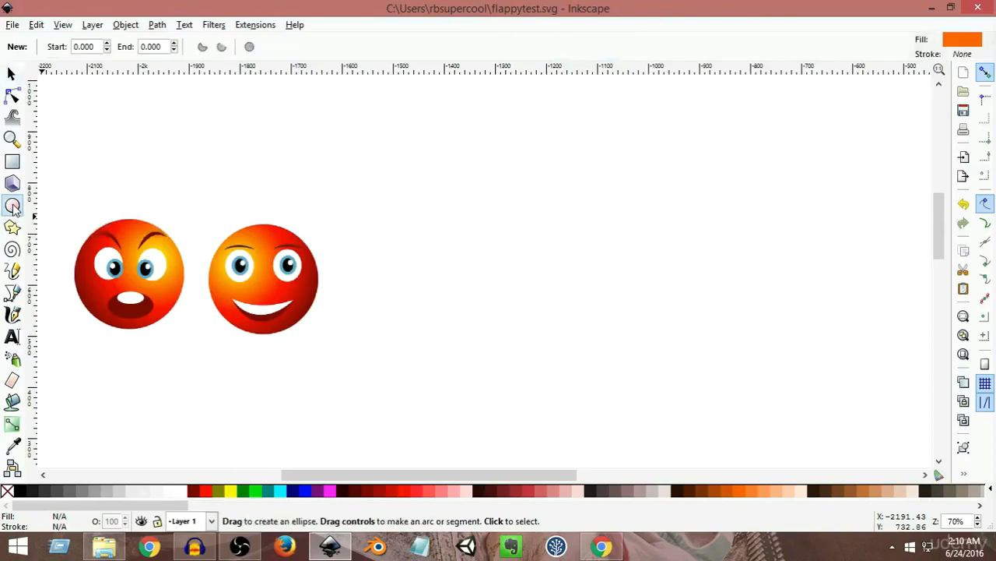
{"action": "mouse_move", "coordinate": [475, 189]}
{"action": "left_mouse_down"}
{"action": "mouse_move", "coordinate": [607, 320]}
{"action": "mouse_move", "coordinate": [511, 202]}
{"action": "mouse_move", "coordinate": [605, 363]}
{"action": "mouse_move", "coordinate": [510, 221]}
{"action": "mouse_move", "coordinate": [576, 318]}
{"action": "mouse_move", "coordinate": [473, 201]}
{"action": "mouse_move", "coordinate": [523, 278]}
{"action": "mouse_move", "coordinate": [639, 295]}
{"action": "mouse_move", "coordinate": [387, 269]}
{"action": "mouse_move", "coordinate": [665, 363]}
{"action": "mouse_move", "coordinate": [515, 193]}
{"action": "mouse_move", "coordinate": [593, 319]}
{"action": "mouse_move", "coordinate": [529, 240]}
{"action": "mouse_move", "coordinate": [491, 215]}
{"action": "mouse_move", "coordinate": [587, 320]}
{"action": "mouse_move", "coordinate": [537, 247]}
{"action": "mouse_move", "coordinate": [551, 260]}
{"action": "mouse_move", "coordinate": [596, 322]}
{"action": "mouse_move", "coordinate": [510, 214]}
{"action": "mouse_move", "coordinate": [548, 304]}
{"action": "mouse_move", "coordinate": [621, 341]}
{"action": "mouse_move", "coordinate": [567, 269]}
{"action": "mouse_move", "coordinate": [647, 343]}
{"action": "mouse_move", "coordinate": [604, 298]}
{"action": "mouse_move", "coordinate": [595, 265]}
{"action": "mouse_move", "coordinate": [580, 291]}
{"action": "mouse_move", "coordinate": [630, 362]}
{"action": "mouse_move", "coordinate": [577, 291]}
{"action": "mouse_move", "coordinate": [631, 358]}
{"action": "mouse_move", "coordinate": [573, 296]}
{"action": "mouse_move", "coordinate": [629, 354]}
{"action": "mouse_move", "coordinate": [606, 336]}
{"action": "left_mouse_up"}
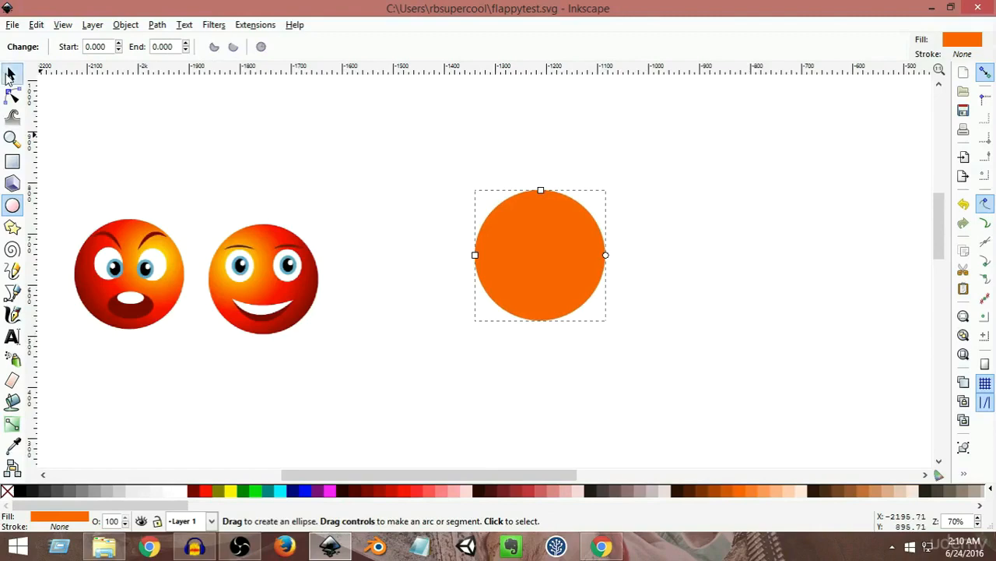
{"action": "left_click", "coordinate": [10, 74]}
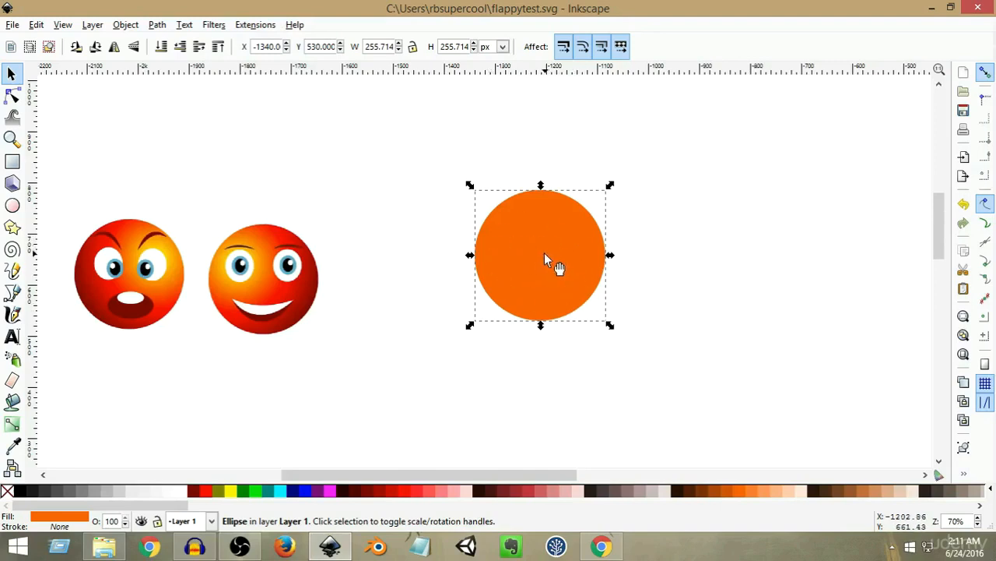
{"action": "left_click", "coordinate": [207, 492]}
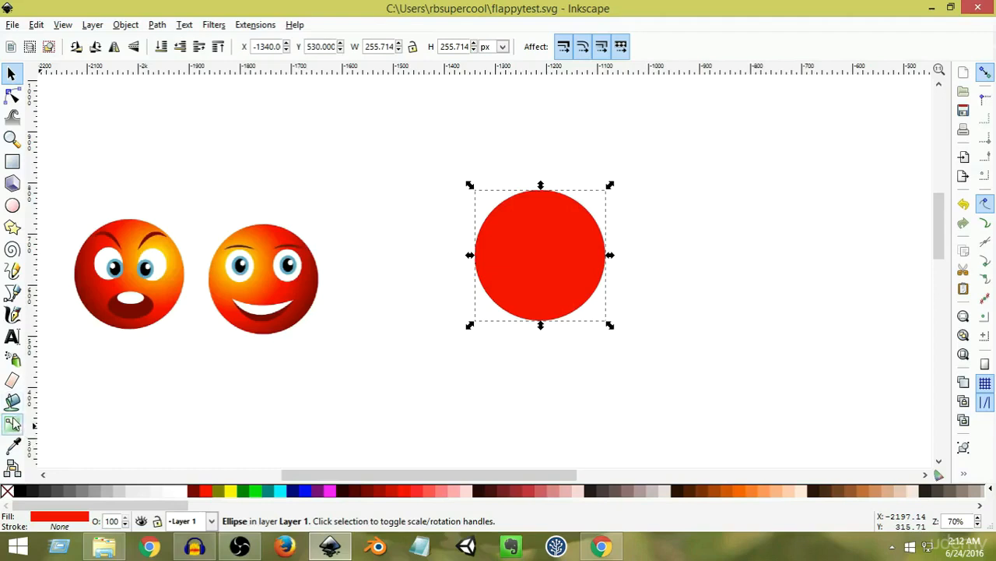
Step: Apply a radial fill gradient to the circle from near its centre to its lower-right edge and adjust both radii
{"action": "left_click", "coordinate": [13, 425]}
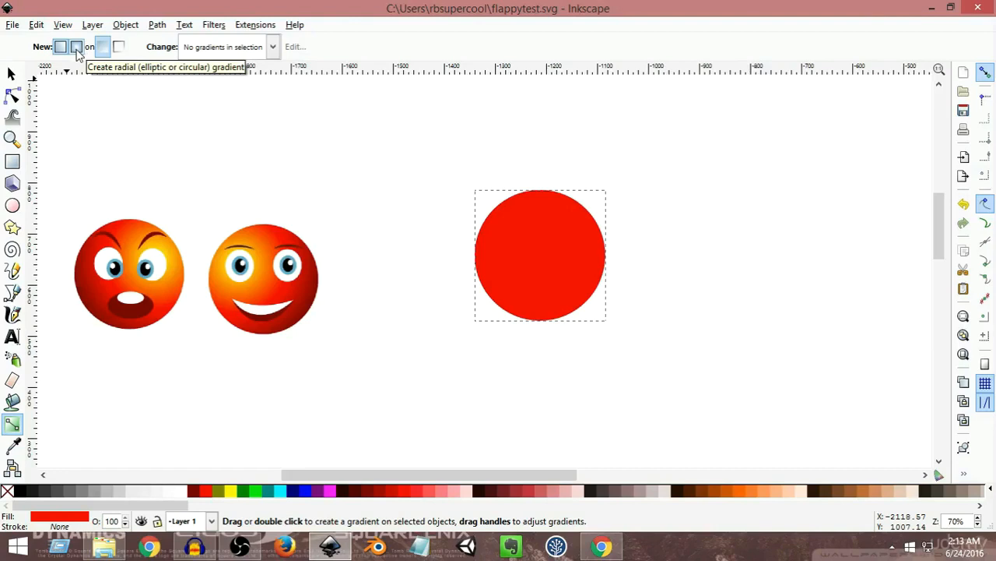
{"action": "left_click", "coordinate": [76, 48]}
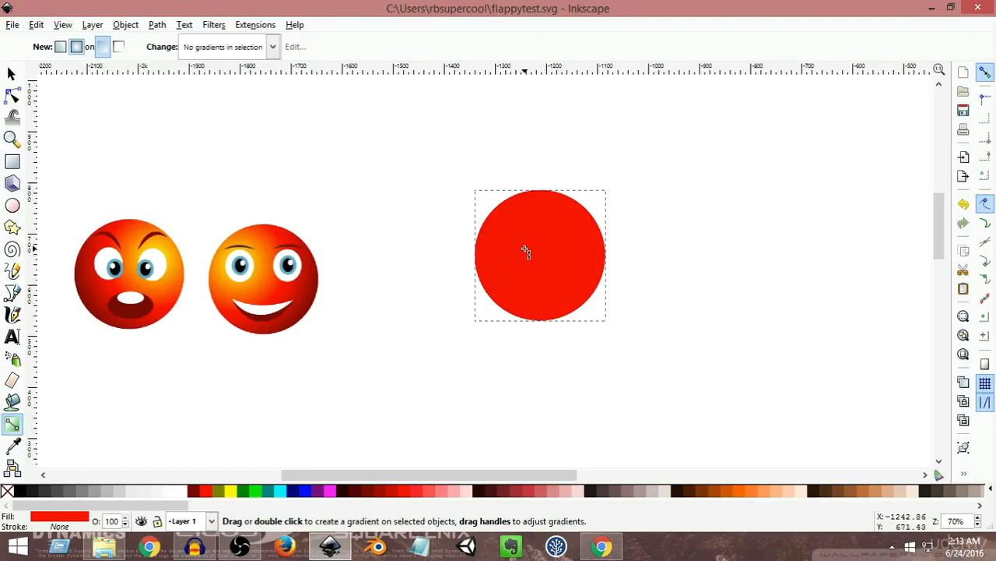
{"action": "left_click_drag", "start_coordinate": [526, 251], "coordinate": [596, 300]}
{"action": "mouse_move", "coordinate": [564, 197]}
{"action": "left_mouse_down"}
{"action": "mouse_move", "coordinate": [576, 191]}
{"action": "mouse_move", "coordinate": [553, 228]}
{"action": "mouse_move", "coordinate": [569, 194]}
{"action": "left_mouse_up"}
{"action": "mouse_move", "coordinate": [594, 305]}
{"action": "left_mouse_down"}
{"action": "mouse_move", "coordinate": [564, 284]}
{"action": "mouse_move", "coordinate": [592, 307]}
{"action": "left_mouse_up"}
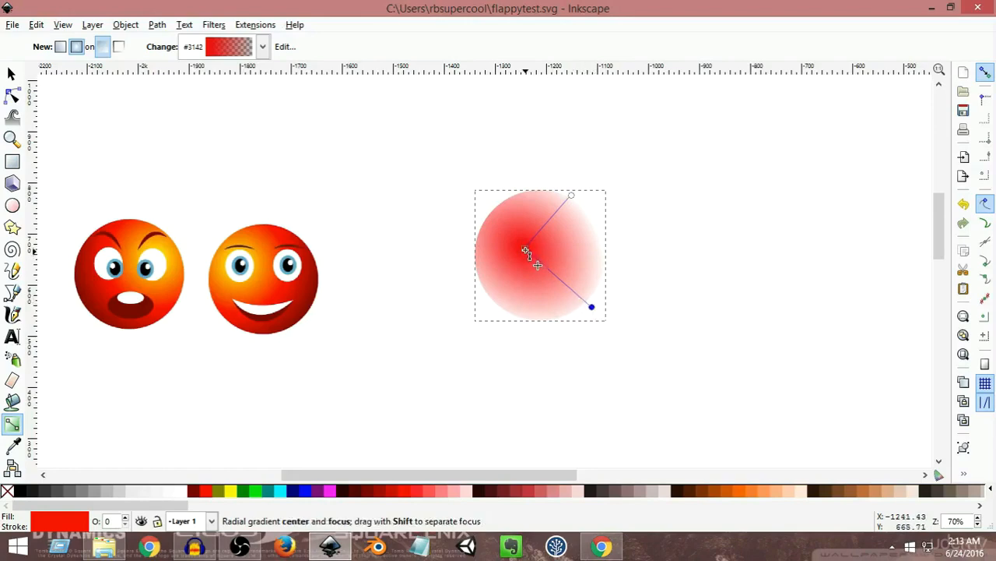
Step: Select the gradient's outer stop and colour it dark red #550000
{"action": "left_click", "coordinate": [526, 249]}
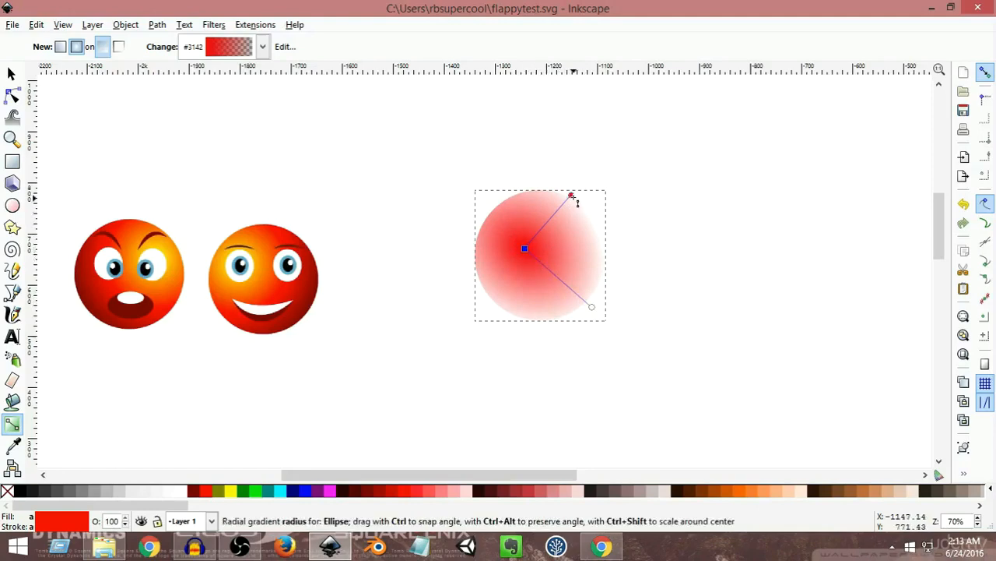
{"action": "left_click", "coordinate": [572, 196]}
{"action": "left_click", "coordinate": [592, 307]}
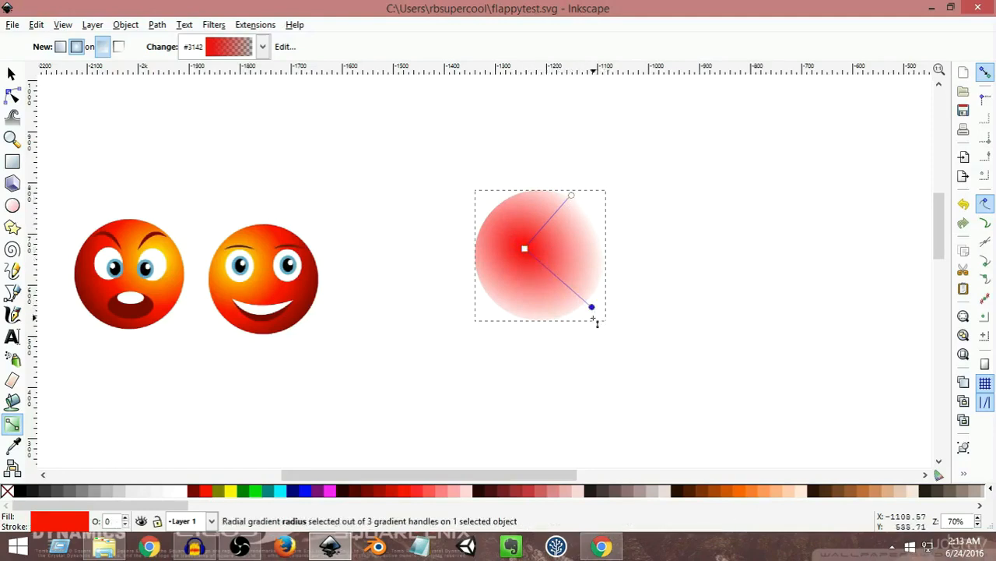
{"action": "left_click", "coordinate": [525, 249]}
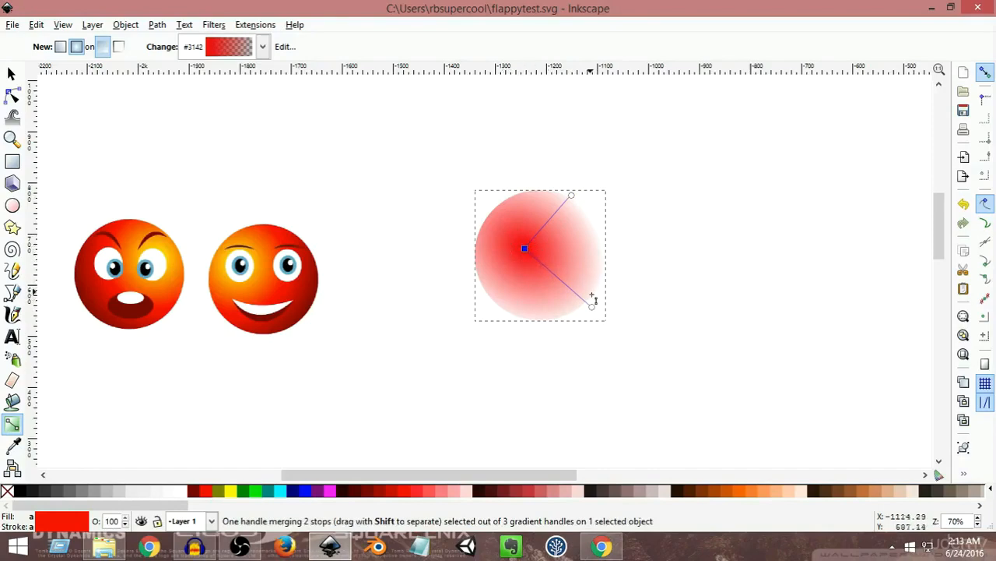
{"action": "left_click", "coordinate": [593, 309]}
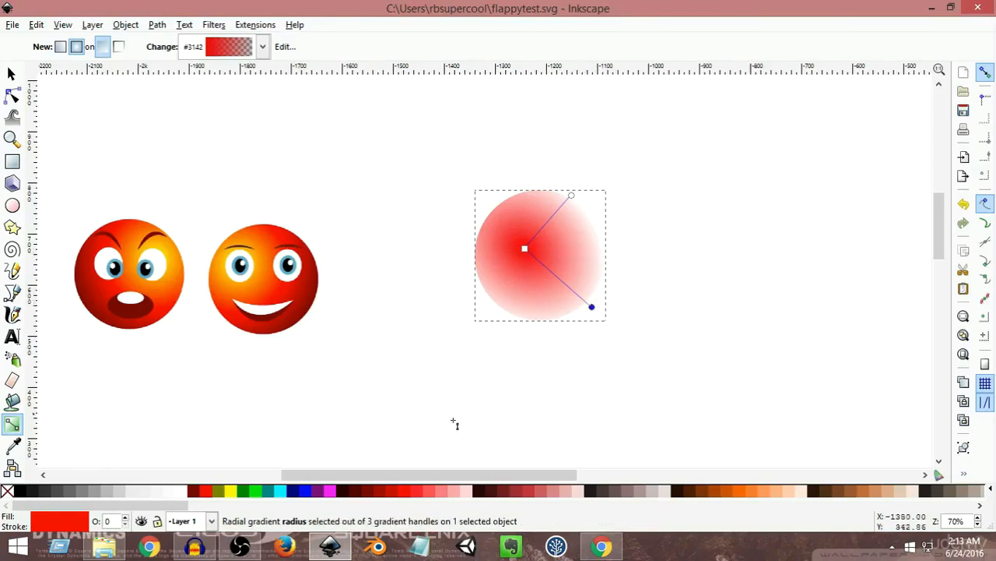
{"action": "left_click", "coordinate": [370, 492]}
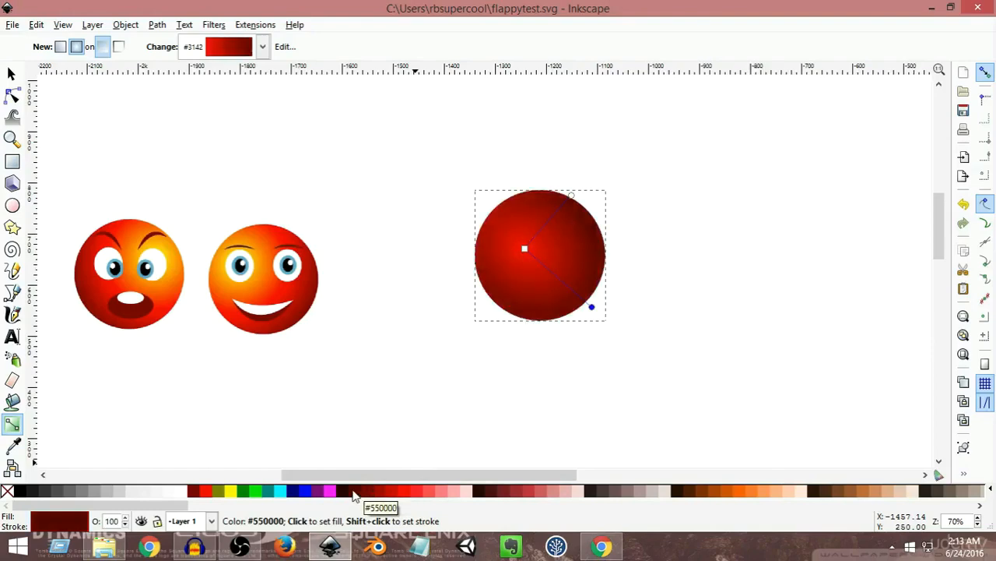
{"action": "left_click", "coordinate": [348, 495]}
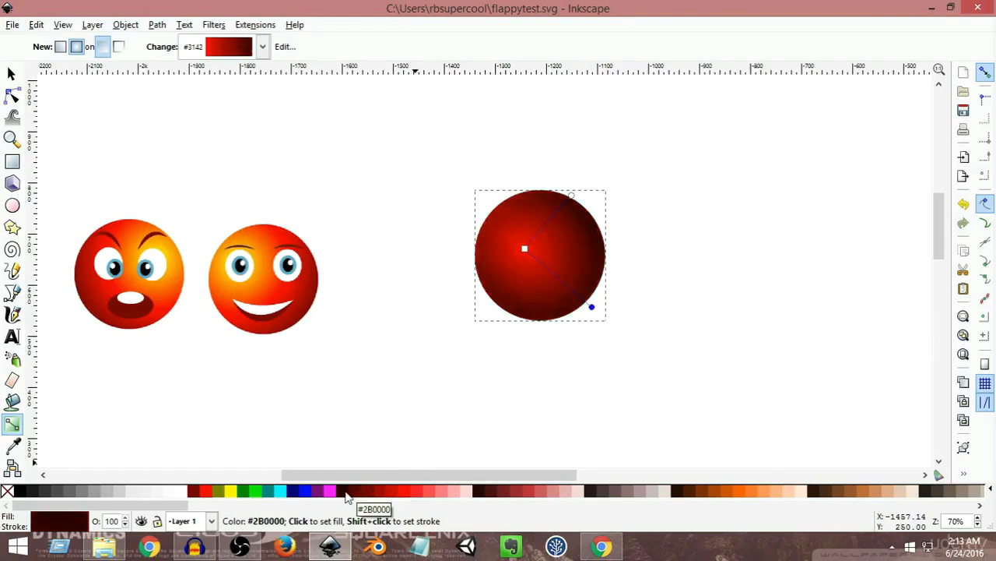
{"action": "left_click", "coordinate": [352, 495]}
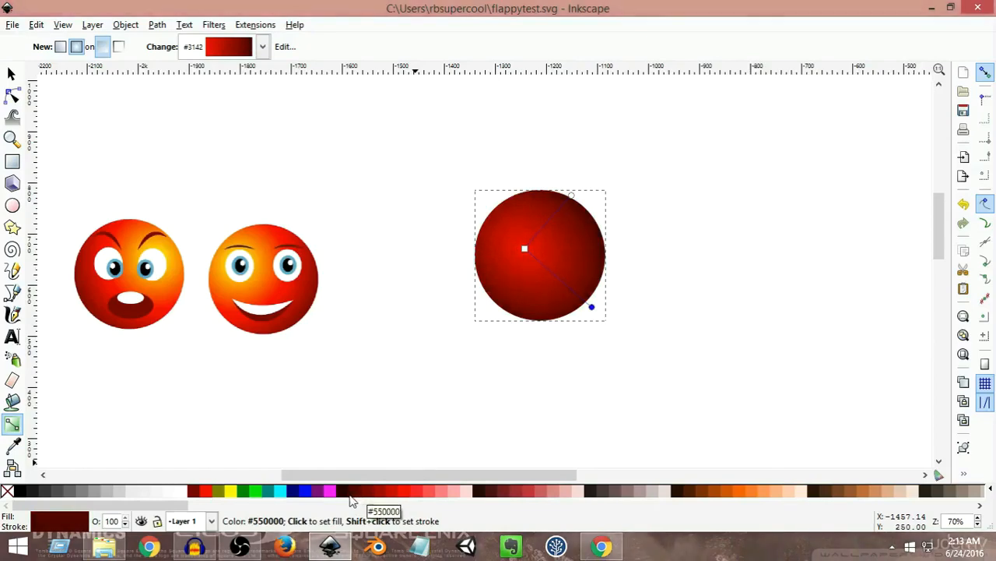
{"action": "left_click", "coordinate": [347, 495]}
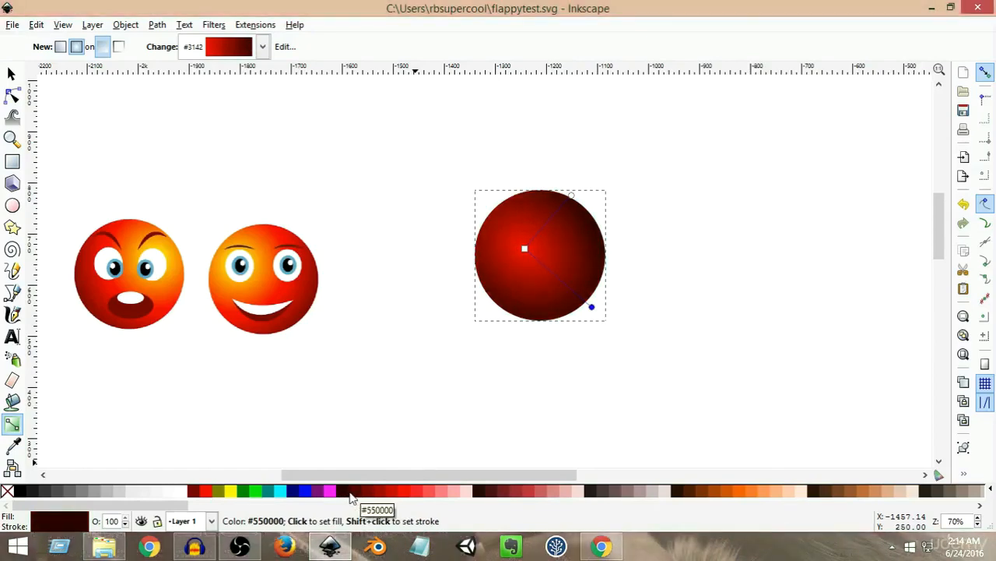
{"action": "left_click", "coordinate": [355, 497]}
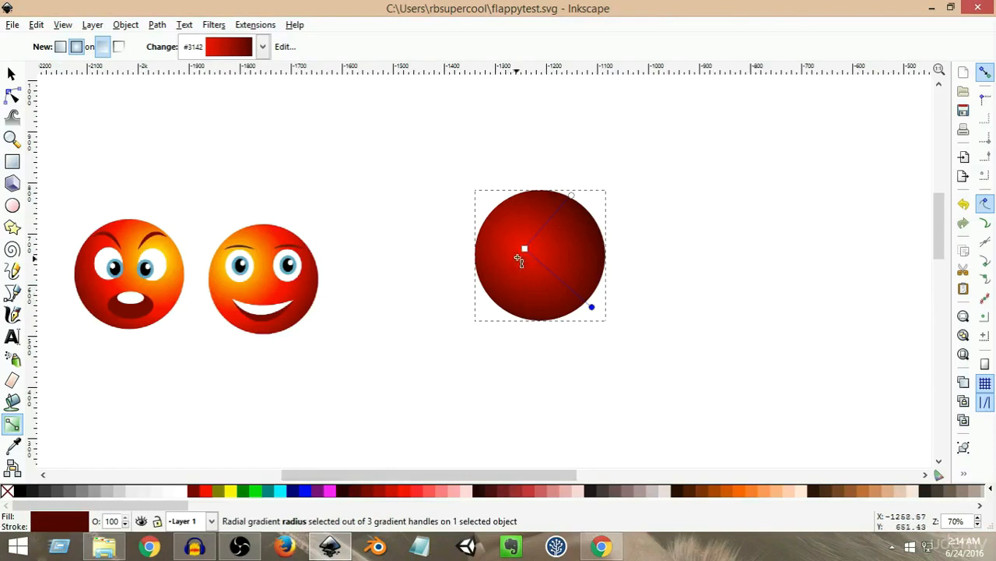
Step: Nudge the gradient's centre slightly up and left, then colour the centre stop orange
{"action": "left_click", "coordinate": [537, 263]}
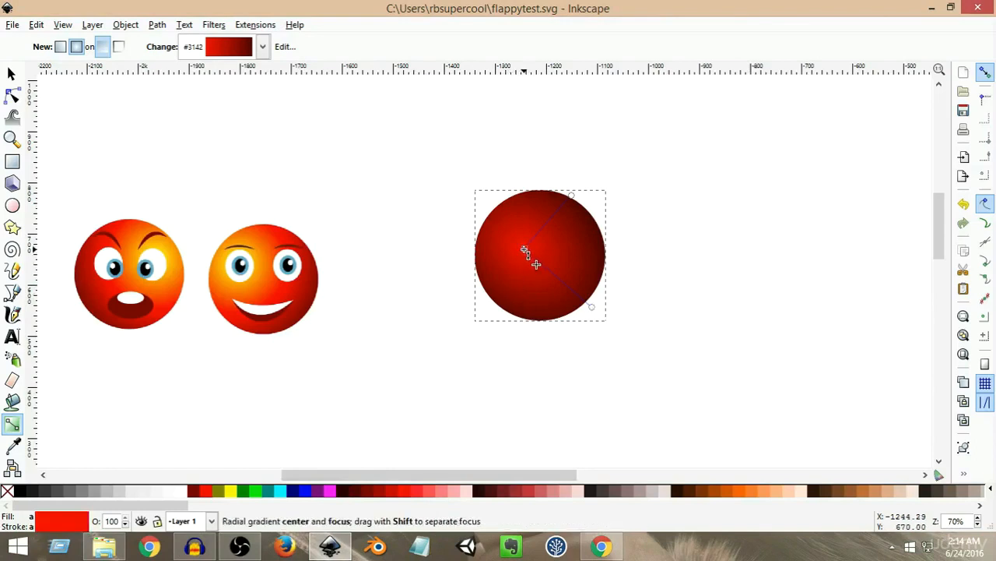
{"action": "left_click_drag", "start_coordinate": [535, 262], "coordinate": [526, 247]}
{"action": "left_click", "coordinate": [524, 245]}
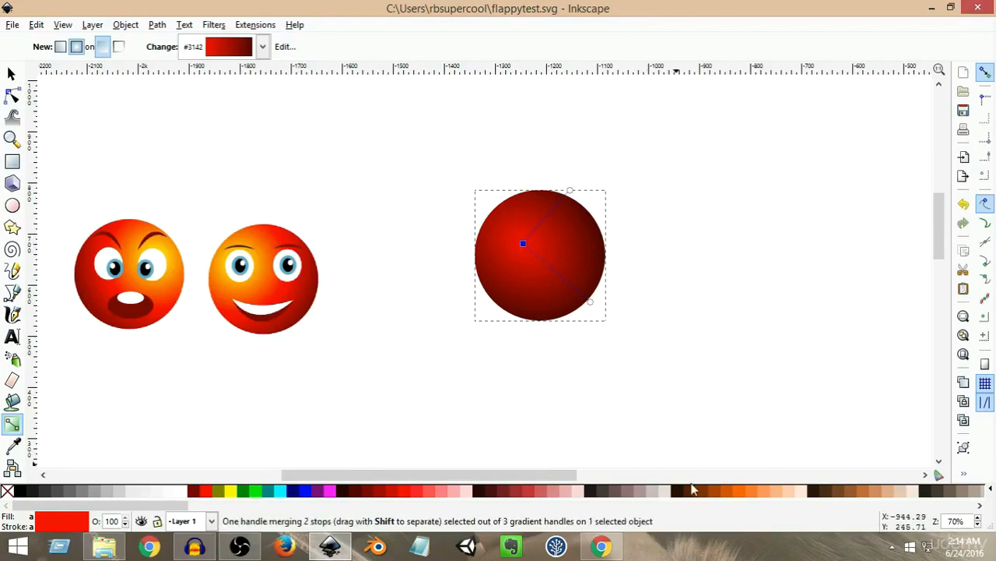
{"action": "left_click", "coordinate": [743, 494]}
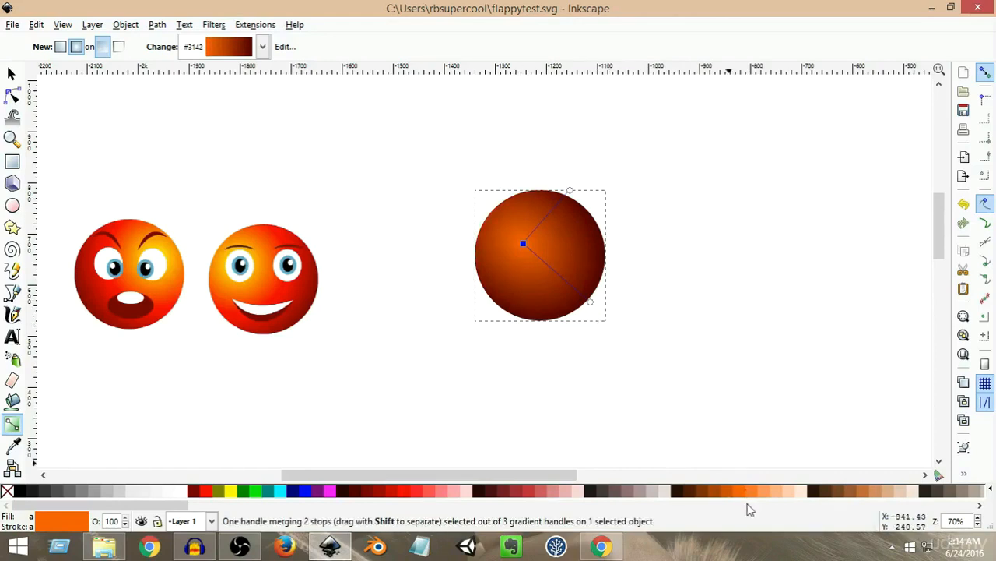
{"action": "left_click", "coordinate": [752, 492]}
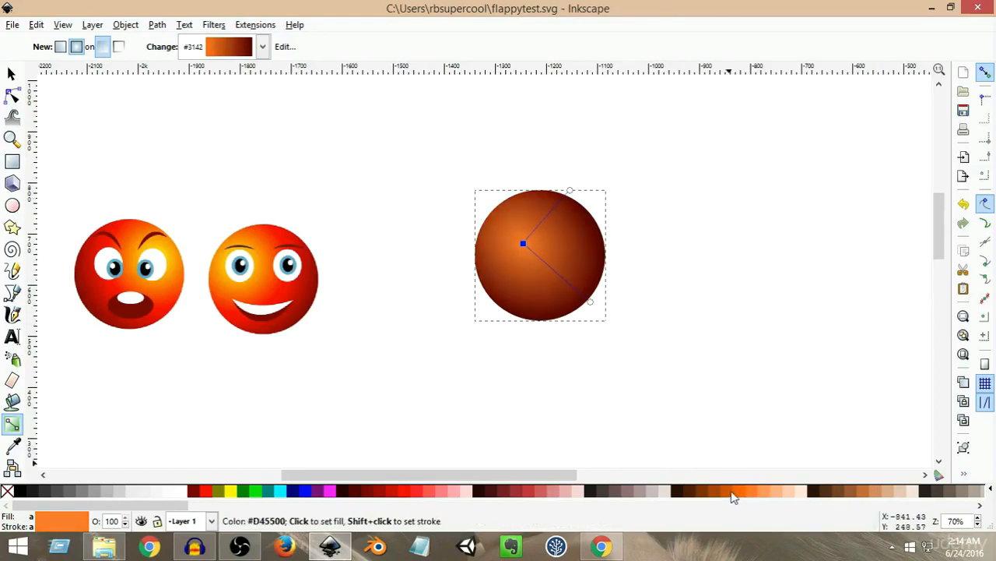
{"action": "left_click", "coordinate": [734, 492]}
{"action": "left_click", "coordinate": [745, 494]}
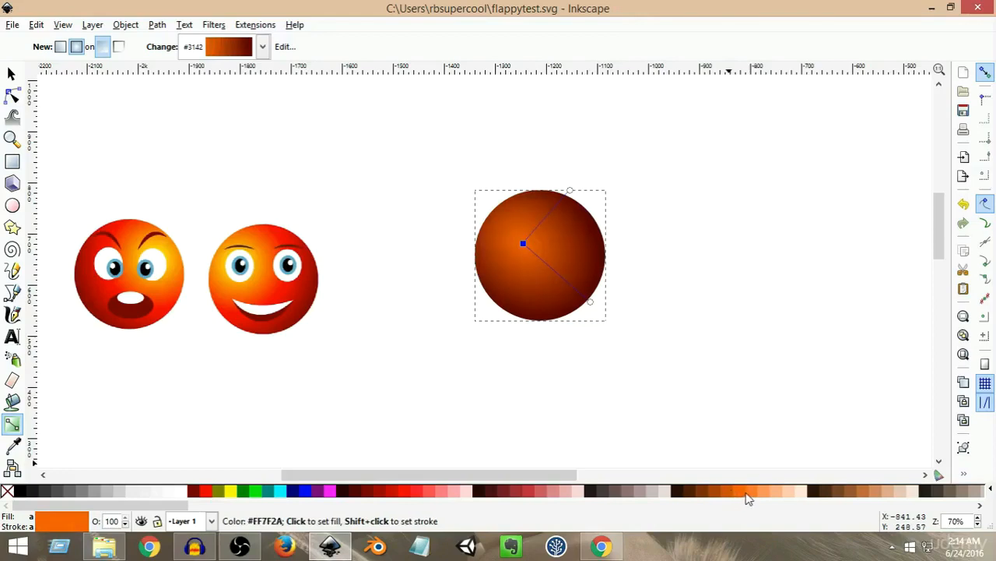
{"action": "left_click", "coordinate": [232, 492]}
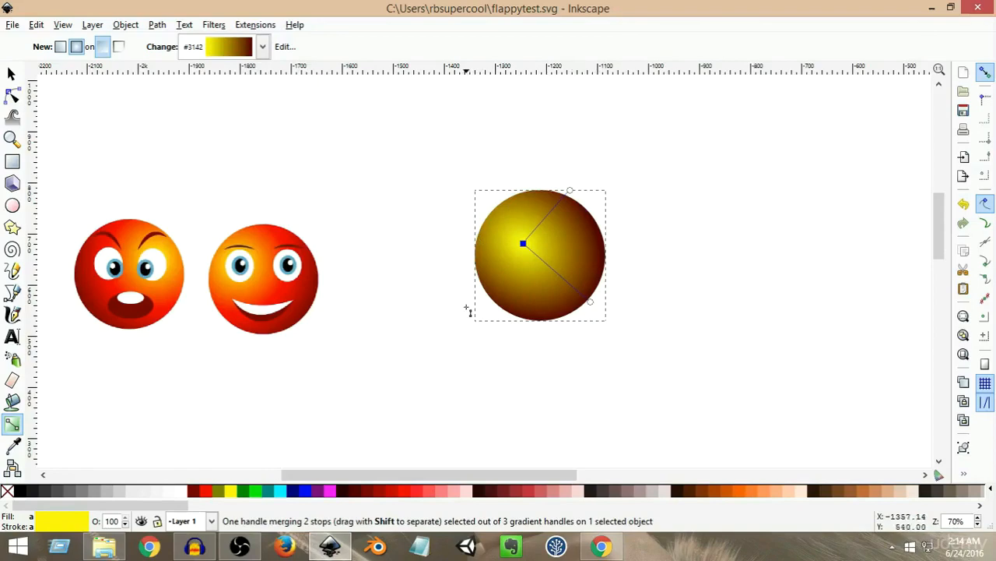
{"action": "left_click", "coordinate": [745, 492]}
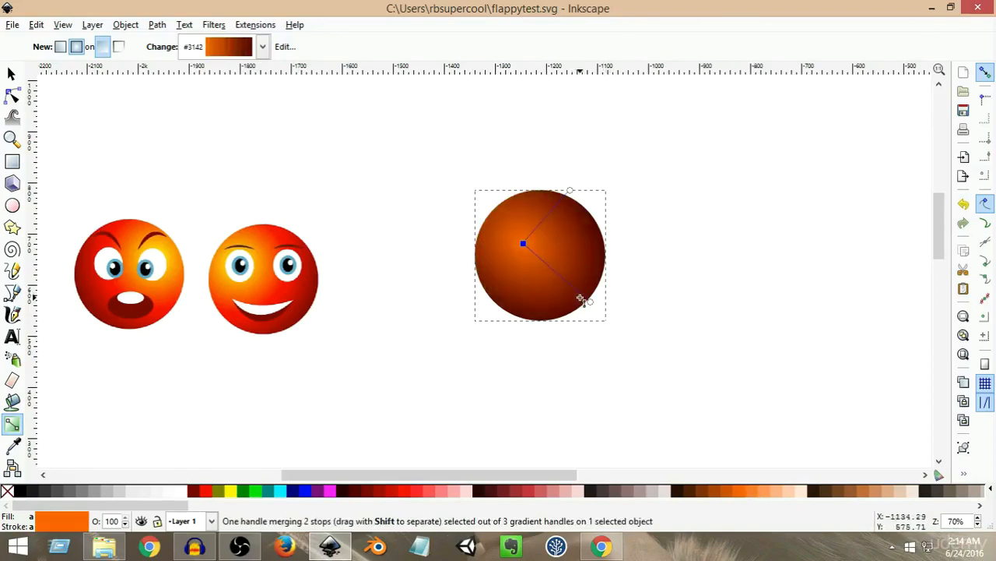
Step: Shorten both gradient radii and shift the gradient's centre toward the circle's upper left, leaving the lower-right side dark
{"action": "mouse_move", "coordinate": [591, 302]}
{"action": "left_mouse_down"}
{"action": "mouse_move", "coordinate": [556, 270]}
{"action": "mouse_move", "coordinate": [599, 312]}
{"action": "mouse_move", "coordinate": [558, 281]}
{"action": "mouse_move", "coordinate": [589, 316]}
{"action": "left_mouse_up"}
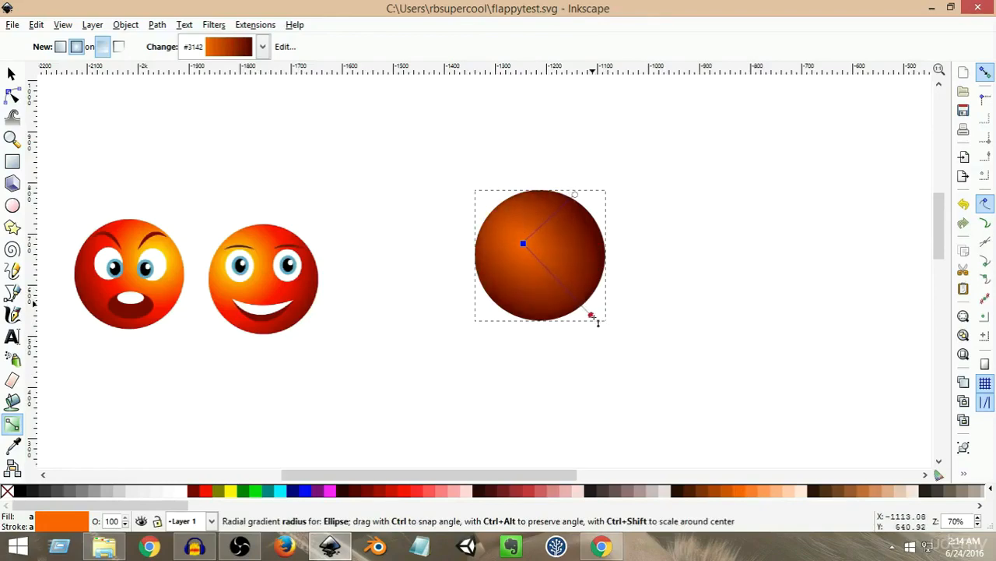
{"action": "mouse_move", "coordinate": [576, 195]}
{"action": "left_mouse_down"}
{"action": "mouse_move", "coordinate": [566, 211]}
{"action": "mouse_move", "coordinate": [583, 184]}
{"action": "left_mouse_up"}
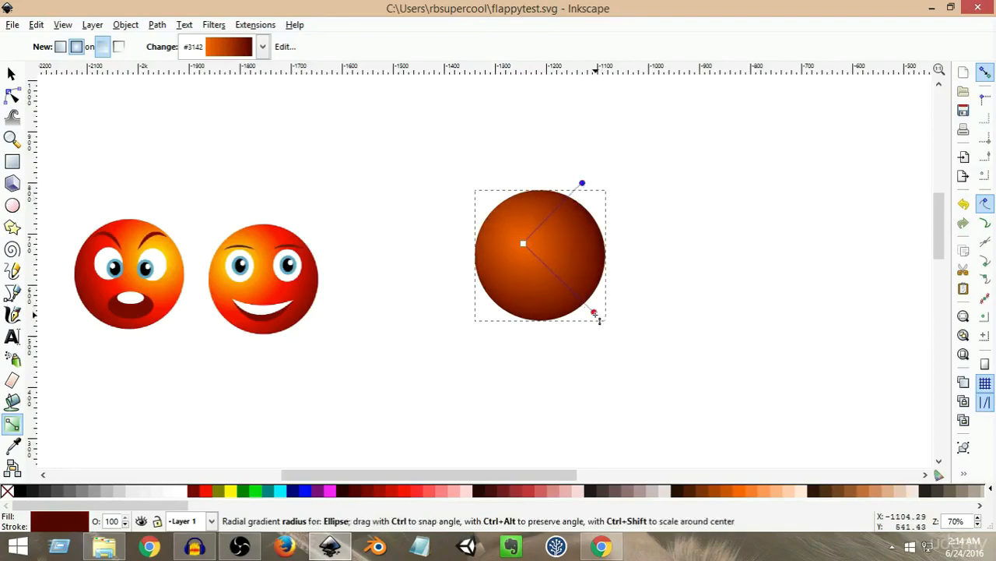
{"action": "left_click_drag", "start_coordinate": [595, 314], "coordinate": [571, 297]}
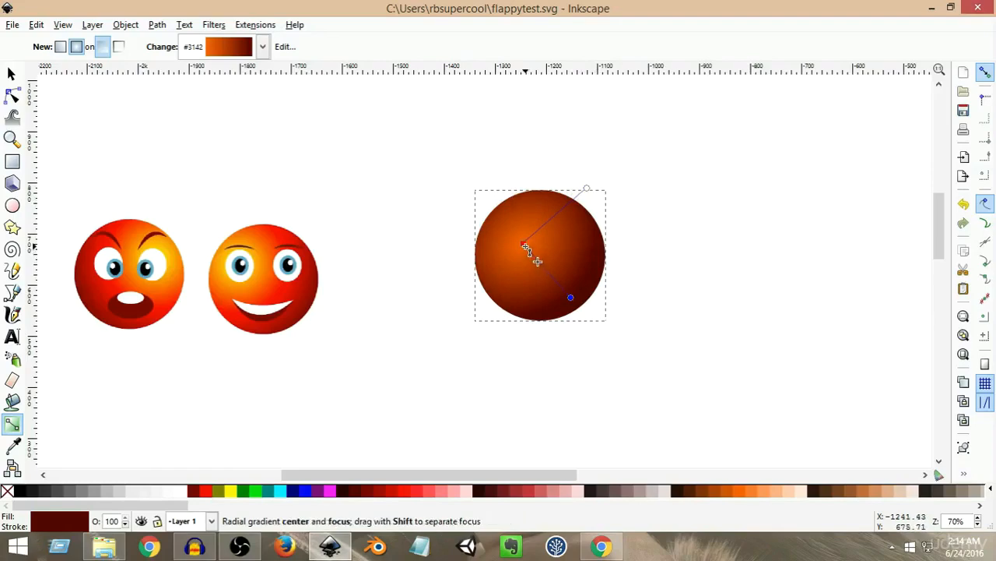
{"action": "mouse_move", "coordinate": [524, 246]}
{"action": "left_mouse_down"}
{"action": "mouse_move", "coordinate": [514, 272]}
{"action": "mouse_move", "coordinate": [566, 269]}
{"action": "mouse_move", "coordinate": [569, 231]}
{"action": "mouse_move", "coordinate": [530, 257]}
{"action": "mouse_move", "coordinate": [571, 263]}
{"action": "mouse_move", "coordinate": [537, 227]}
{"action": "mouse_move", "coordinate": [512, 269]}
{"action": "mouse_move", "coordinate": [523, 269]}
{"action": "mouse_move", "coordinate": [491, 263]}
{"action": "mouse_move", "coordinate": [505, 249]}
{"action": "mouse_move", "coordinate": [540, 260]}
{"action": "mouse_move", "coordinate": [513, 233]}
{"action": "left_mouse_up"}
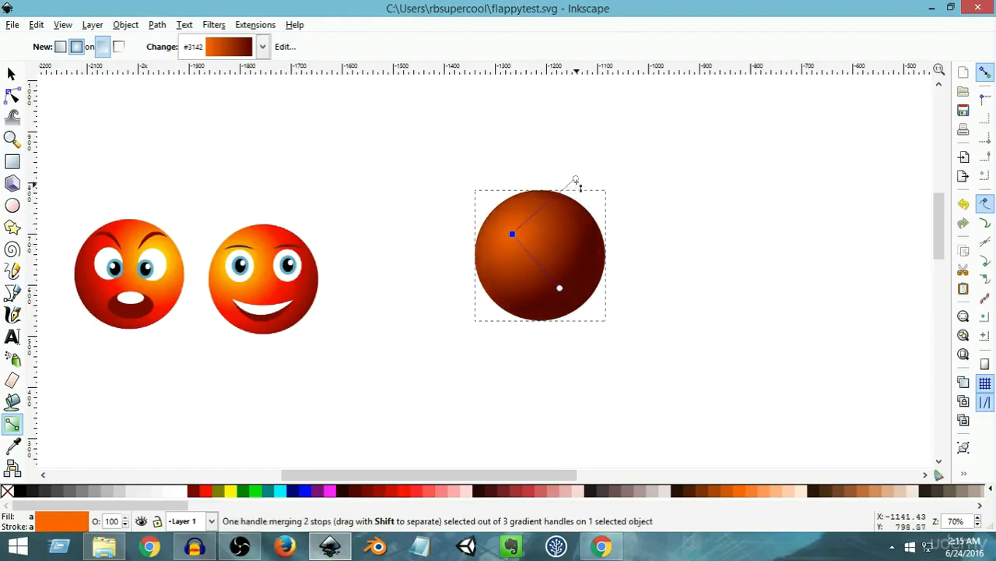
{"action": "left_click_drag", "start_coordinate": [575, 179], "coordinate": [558, 190]}
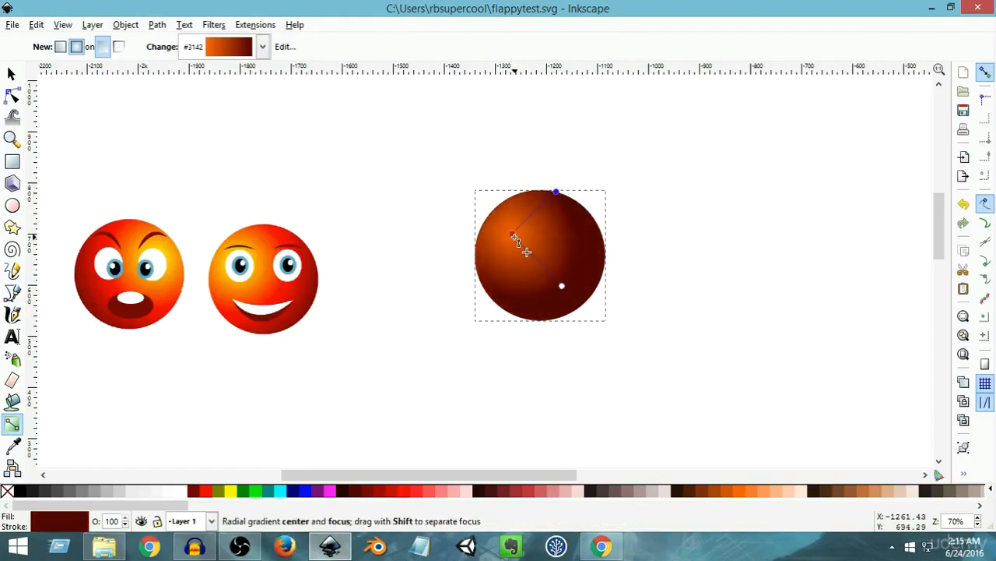
{"action": "mouse_move", "coordinate": [514, 238]}
{"action": "left_mouse_down"}
{"action": "mouse_move", "coordinate": [536, 263]}
{"action": "mouse_move", "coordinate": [511, 240]}
{"action": "left_mouse_up"}
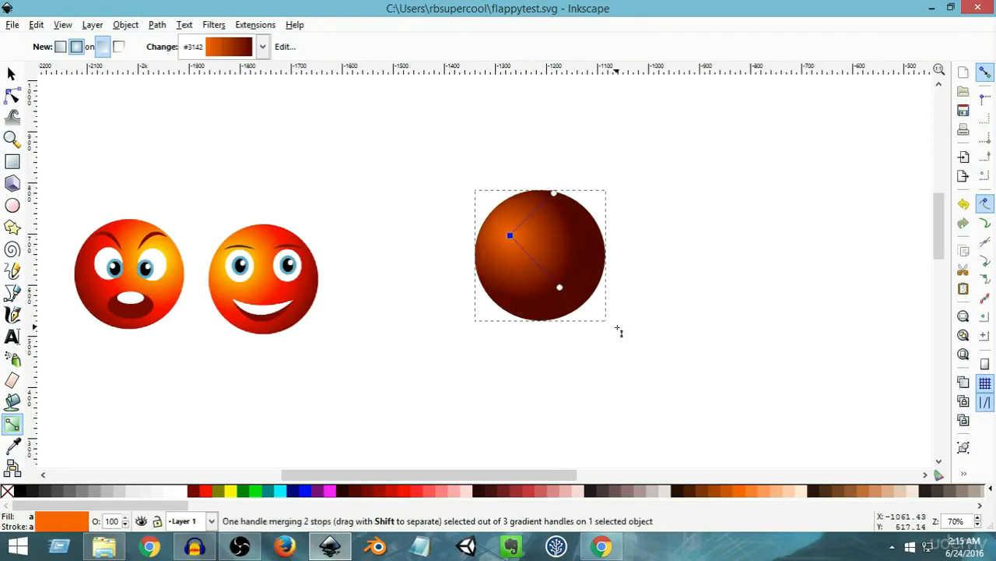
Step: Add a middle stop halfway along the circle's radial gradient and colour it red
{"action": "left_click", "coordinate": [612, 324]}
{"action": "left_click", "coordinate": [641, 324]}
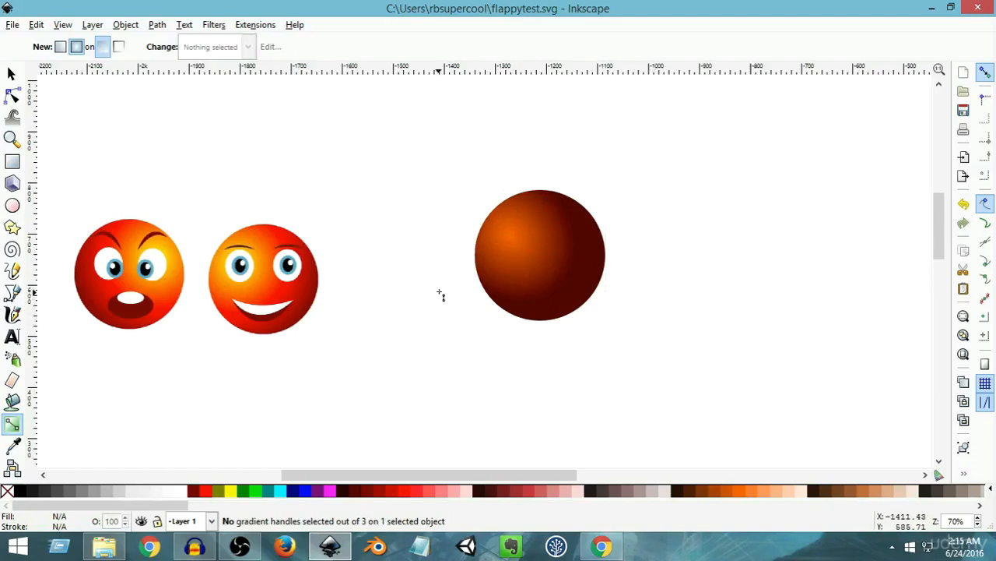
{"action": "left_click", "coordinate": [527, 247]}
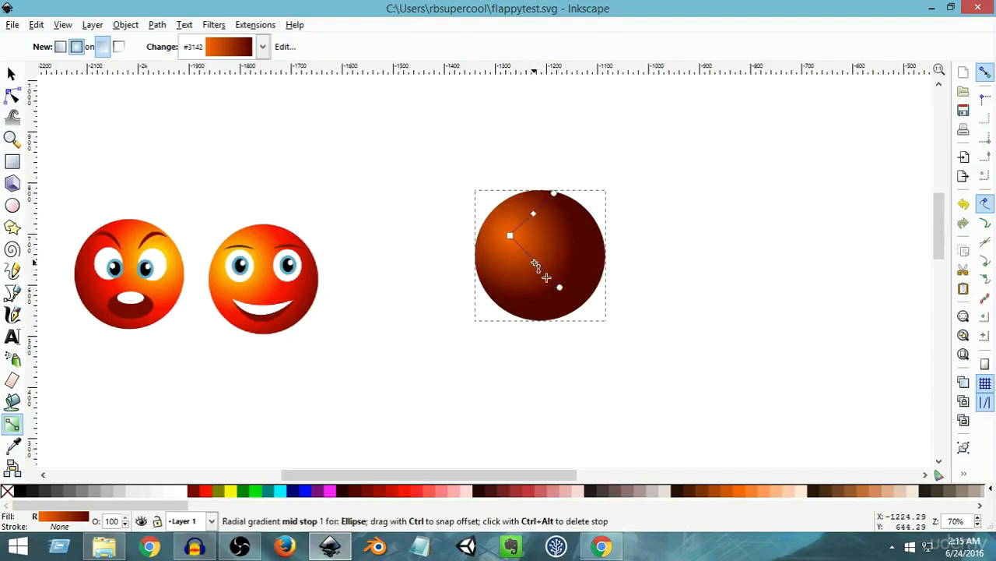
{"action": "left_click", "coordinate": [537, 264]}
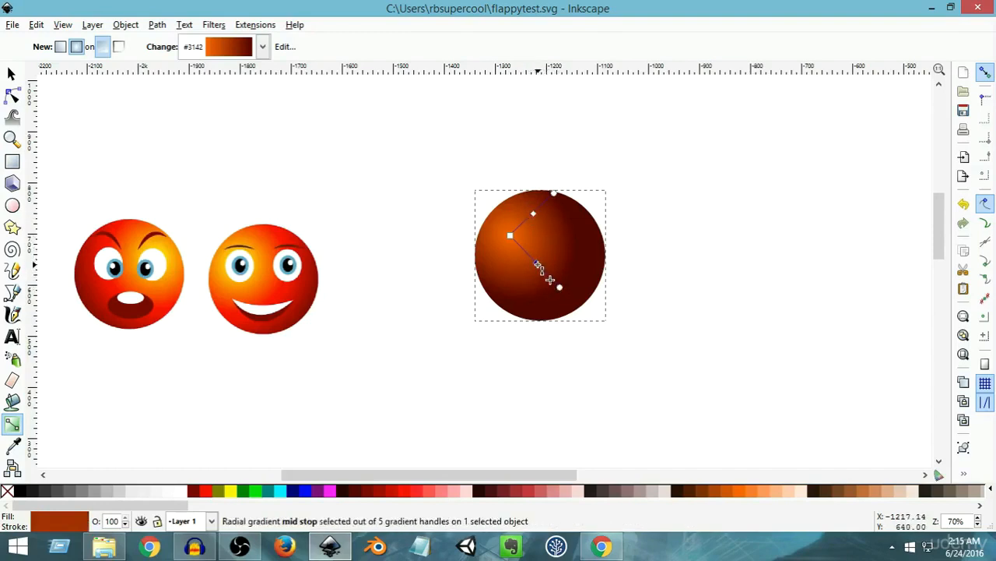
{"action": "left_click", "coordinate": [207, 494]}
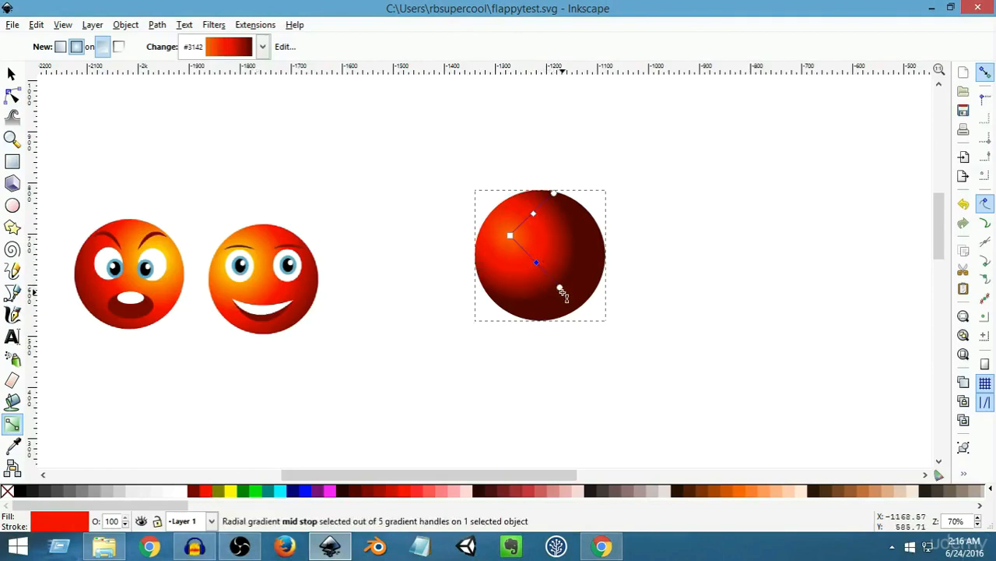
Step: Lengthen both gradient radii to the circle's lower-right edge and beyond its upper-right edge, and shift the red middle stop slightly outward
{"action": "mouse_move", "coordinate": [563, 291]}
{"action": "left_mouse_down"}
{"action": "mouse_move", "coordinate": [592, 316]}
{"action": "mouse_move", "coordinate": [570, 299]}
{"action": "left_mouse_up"}
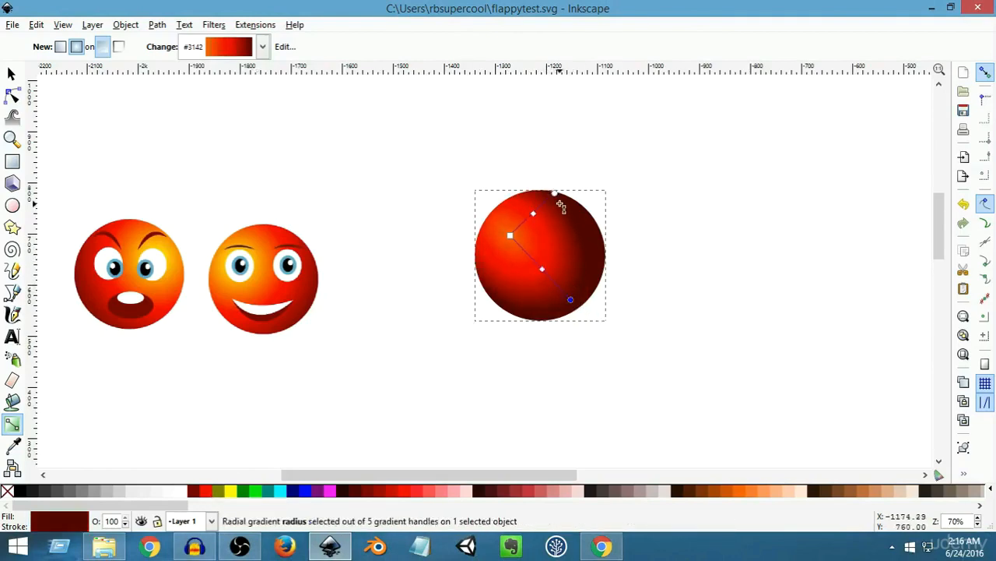
{"action": "left_click_drag", "start_coordinate": [555, 194], "coordinate": [580, 187]}
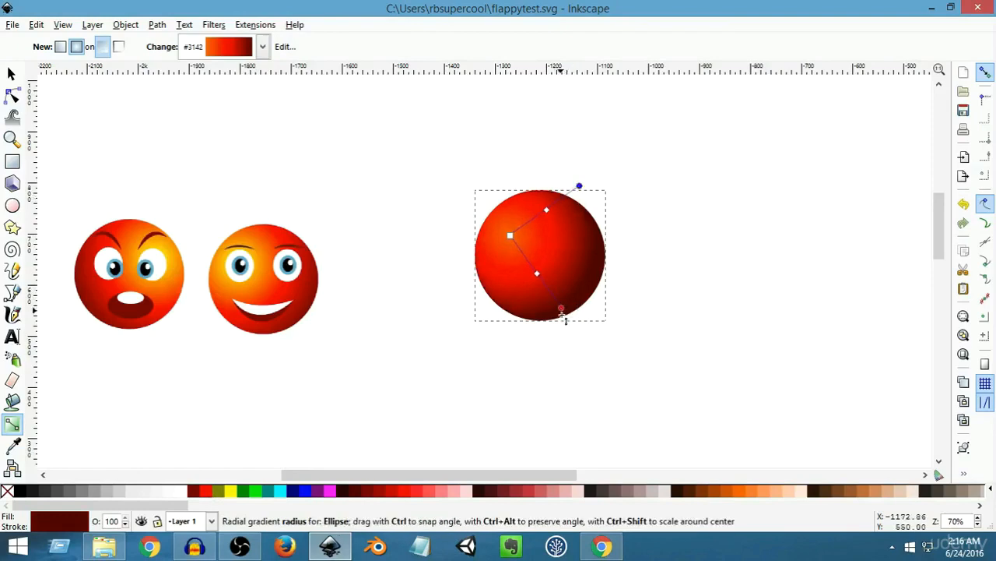
{"action": "mouse_move", "coordinate": [562, 310]}
{"action": "left_mouse_down"}
{"action": "mouse_move", "coordinate": [573, 345]}
{"action": "mouse_move", "coordinate": [554, 304]}
{"action": "mouse_move", "coordinate": [583, 338]}
{"action": "mouse_move", "coordinate": [563, 296]}
{"action": "mouse_move", "coordinate": [576, 322]}
{"action": "left_mouse_up"}
{"action": "left_click_drag", "start_coordinate": [577, 184], "coordinate": [586, 182]}
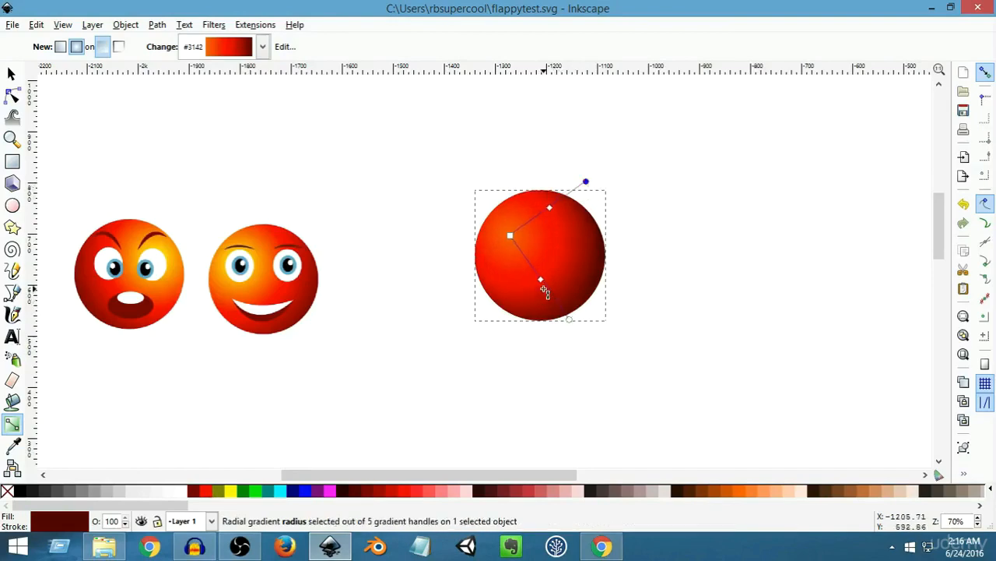
{"action": "mouse_move", "coordinate": [543, 282]}
{"action": "left_mouse_down"}
{"action": "mouse_move", "coordinate": [535, 262]}
{"action": "mouse_move", "coordinate": [568, 299]}
{"action": "mouse_move", "coordinate": [534, 262]}
{"action": "mouse_move", "coordinate": [563, 306]}
{"action": "mouse_move", "coordinate": [573, 313]}
{"action": "mouse_move", "coordinate": [539, 270]}
{"action": "mouse_move", "coordinate": [579, 312]}
{"action": "mouse_move", "coordinate": [544, 274]}
{"action": "mouse_move", "coordinate": [548, 287]}
{"action": "left_mouse_up"}
Step: Colour the gradient's centre stop yellow and move the red middle stop back toward the centre
{"action": "left_click", "coordinate": [512, 240]}
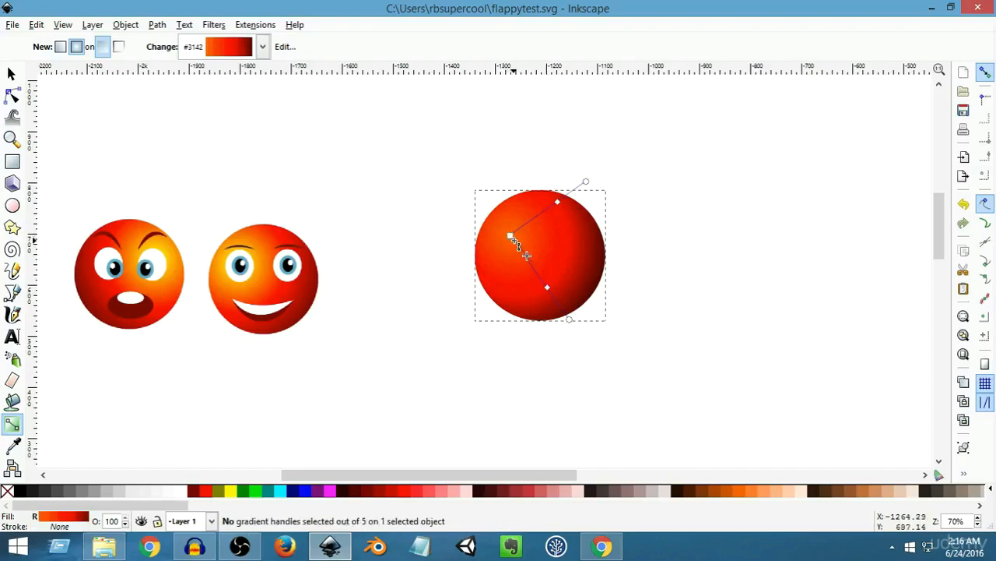
{"action": "left_click", "coordinate": [510, 236]}
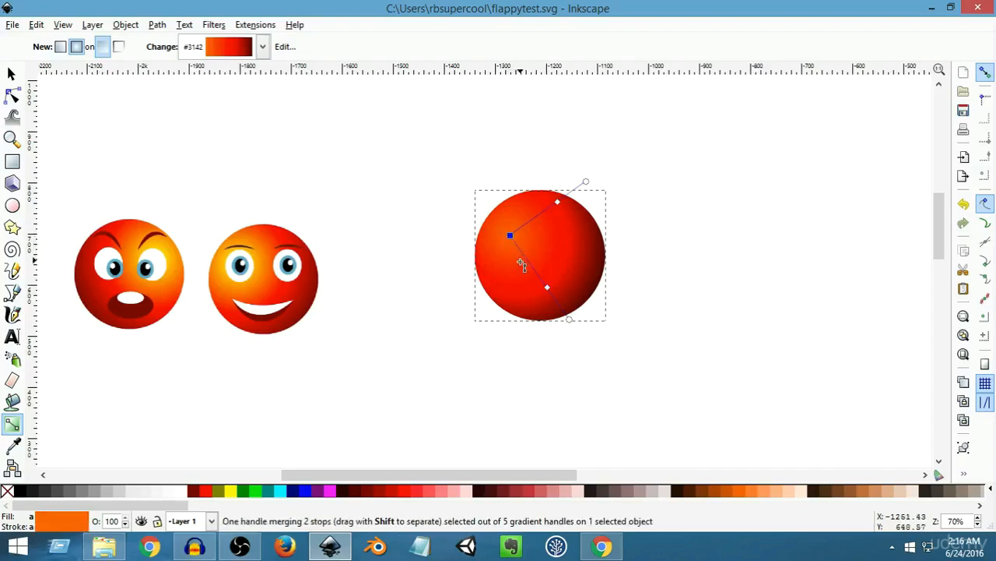
{"action": "left_click", "coordinate": [230, 492]}
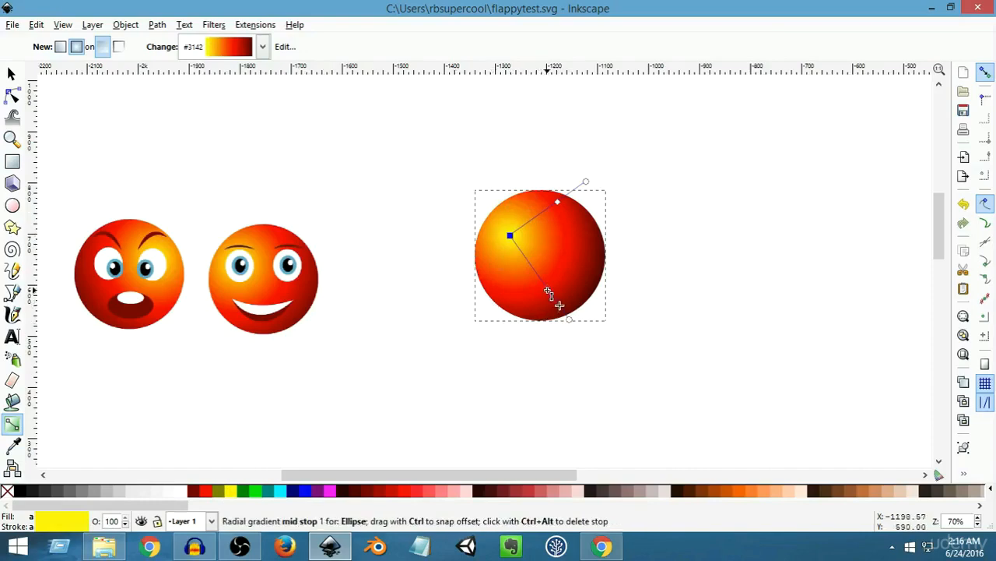
{"action": "mouse_move", "coordinate": [548, 289]}
{"action": "left_mouse_down"}
{"action": "mouse_move", "coordinate": [522, 260]}
{"action": "mouse_move", "coordinate": [566, 290]}
{"action": "mouse_move", "coordinate": [538, 253]}
{"action": "mouse_move", "coordinate": [556, 285]}
{"action": "mouse_move", "coordinate": [534, 276]}
{"action": "mouse_move", "coordinate": [527, 255]}
{"action": "mouse_move", "coordinate": [556, 294]}
{"action": "mouse_move", "coordinate": [517, 236]}
{"action": "mouse_move", "coordinate": [547, 288]}
{"action": "mouse_move", "coordinate": [527, 251]}
{"action": "mouse_move", "coordinate": [547, 276]}
{"action": "left_mouse_up"}
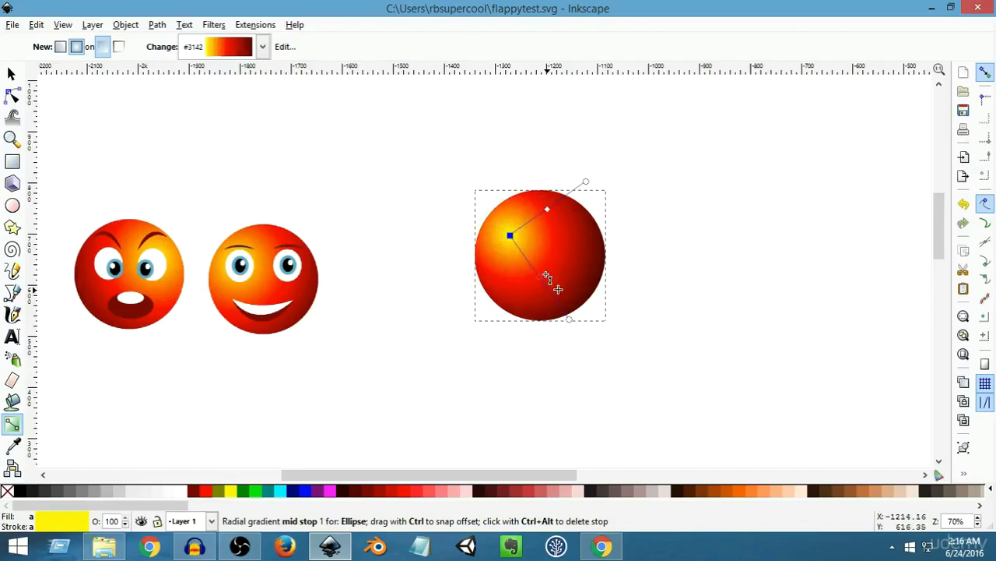
{"action": "left_click", "coordinate": [547, 278]}
Step: Fine-tune the highlight by moving the gradient's yellow centre slightly down and to the right, and deselect the circle
{"action": "mouse_move", "coordinate": [569, 320]}
{"action": "left_mouse_down"}
{"action": "mouse_move", "coordinate": [554, 295]}
{"action": "mouse_move", "coordinate": [574, 331]}
{"action": "mouse_move", "coordinate": [567, 316]}
{"action": "left_mouse_up"}
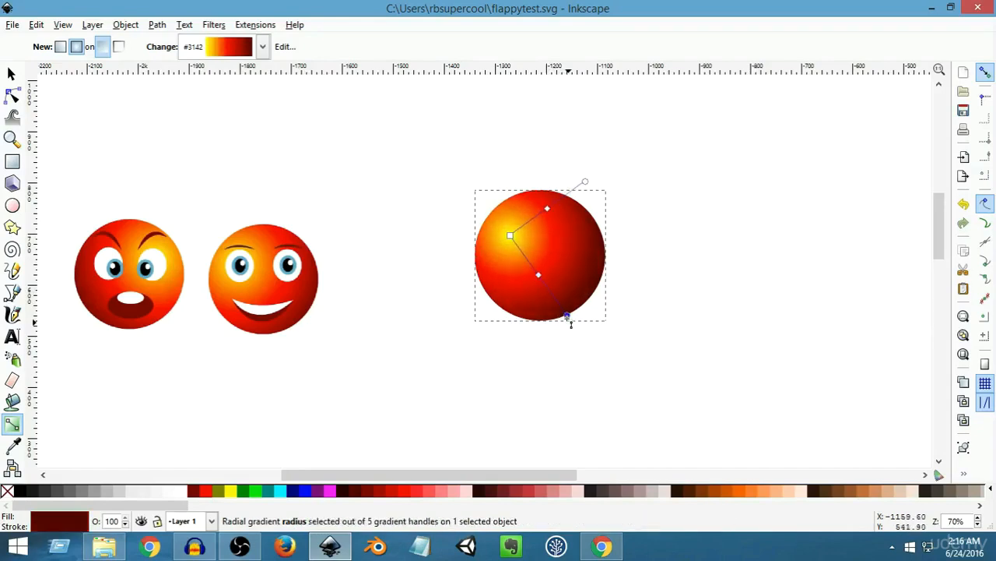
{"action": "key", "text": "ctrl+z"}
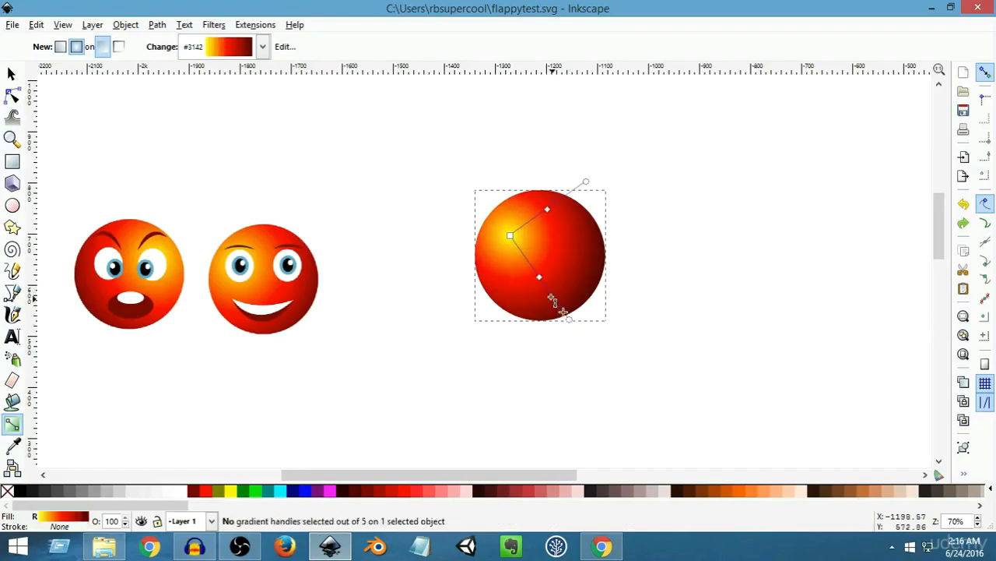
{"action": "mouse_move", "coordinate": [538, 278]}
{"action": "left_mouse_down"}
{"action": "mouse_move", "coordinate": [522, 257]}
{"action": "mouse_move", "coordinate": [574, 325]}
{"action": "mouse_move", "coordinate": [498, 270]}
{"action": "mouse_move", "coordinate": [563, 327]}
{"action": "mouse_move", "coordinate": [528, 286]}
{"action": "left_mouse_up"}
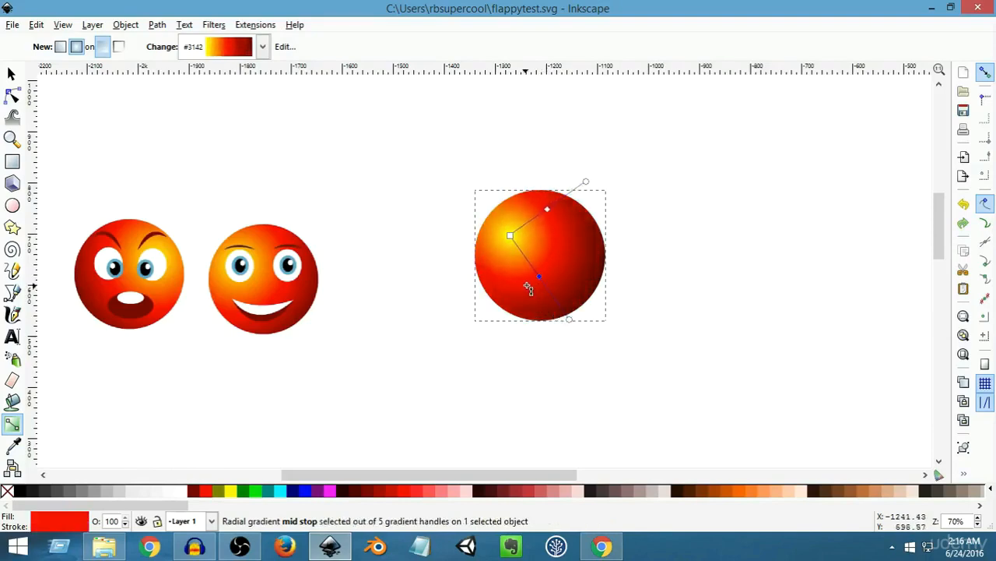
{"action": "mouse_move", "coordinate": [520, 249]}
{"action": "left_mouse_down"}
{"action": "mouse_move", "coordinate": [574, 245]}
{"action": "mouse_move", "coordinate": [594, 277]}
{"action": "mouse_move", "coordinate": [580, 309]}
{"action": "mouse_move", "coordinate": [503, 283]}
{"action": "mouse_move", "coordinate": [516, 231]}
{"action": "mouse_move", "coordinate": [587, 258]}
{"action": "mouse_move", "coordinate": [516, 259]}
{"action": "mouse_move", "coordinate": [513, 239]}
{"action": "left_mouse_up"}
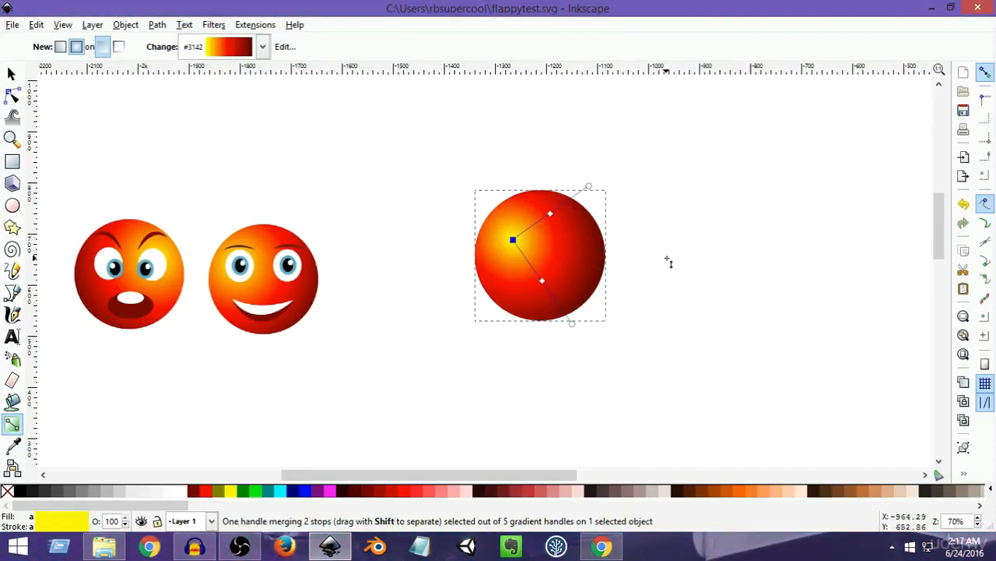
{"action": "key", "text": "Escape"}
{"action": "key", "text": "Escape"}
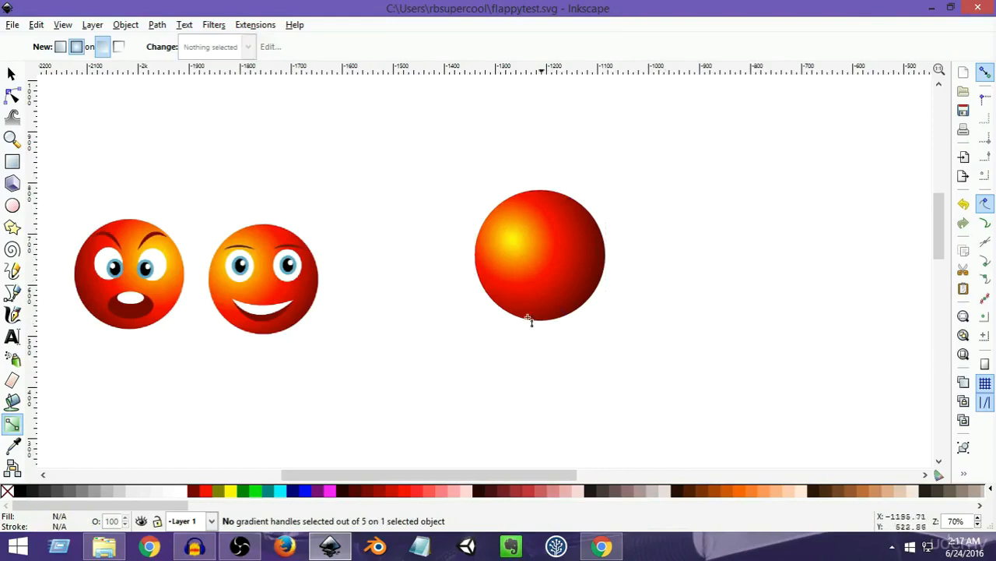